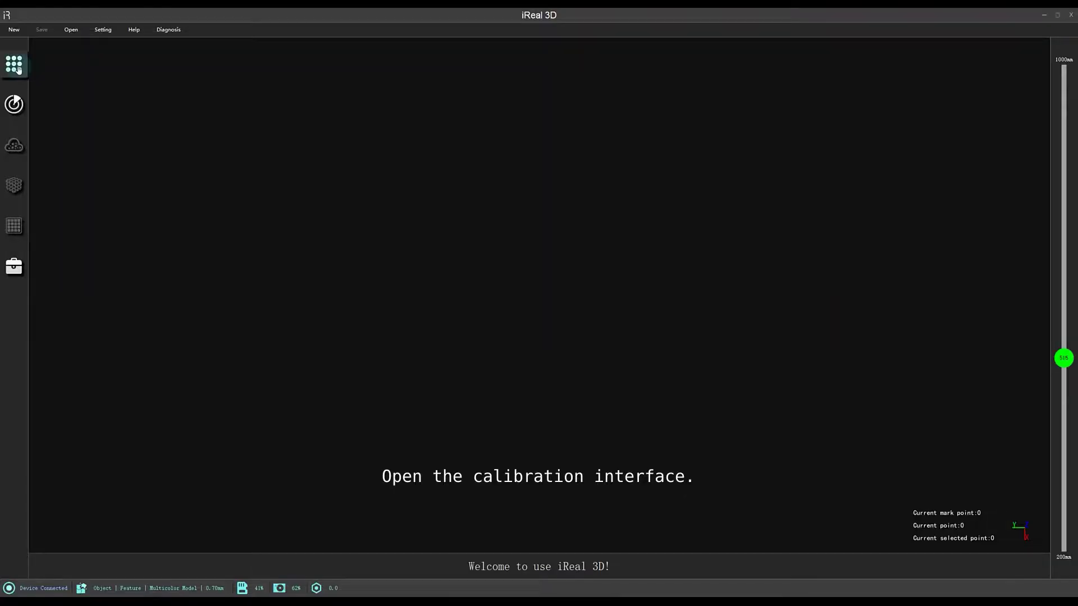
Open the calibration interface, calibrate the scanner and finish with the result.
left_click(27, 69)
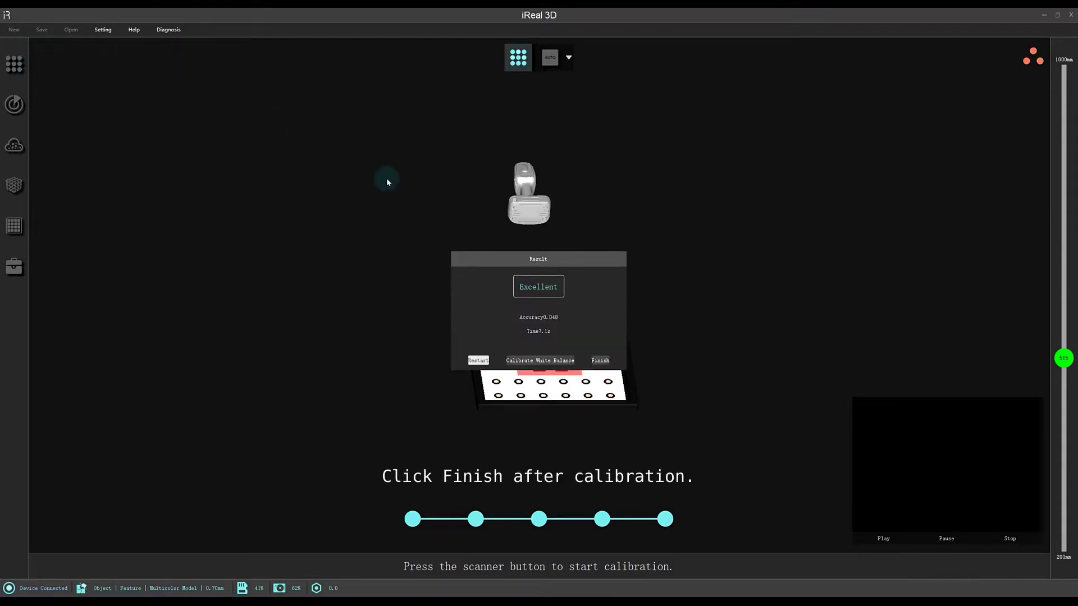
left_click(600, 360)
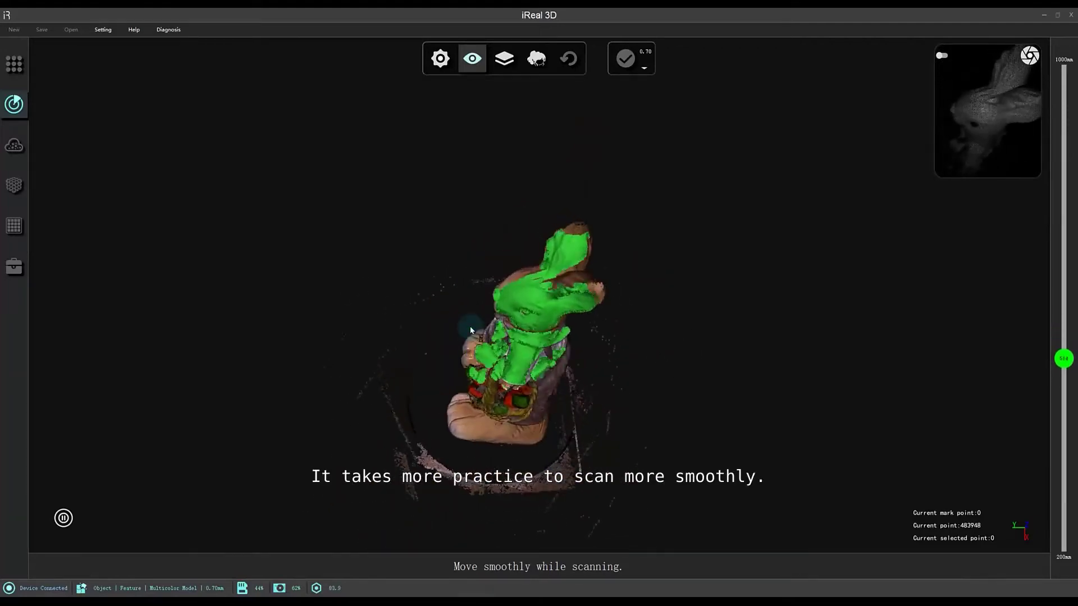
Pause the rabbit scan and turn on the data quality display to check coverage on the front and basket.
key("space")
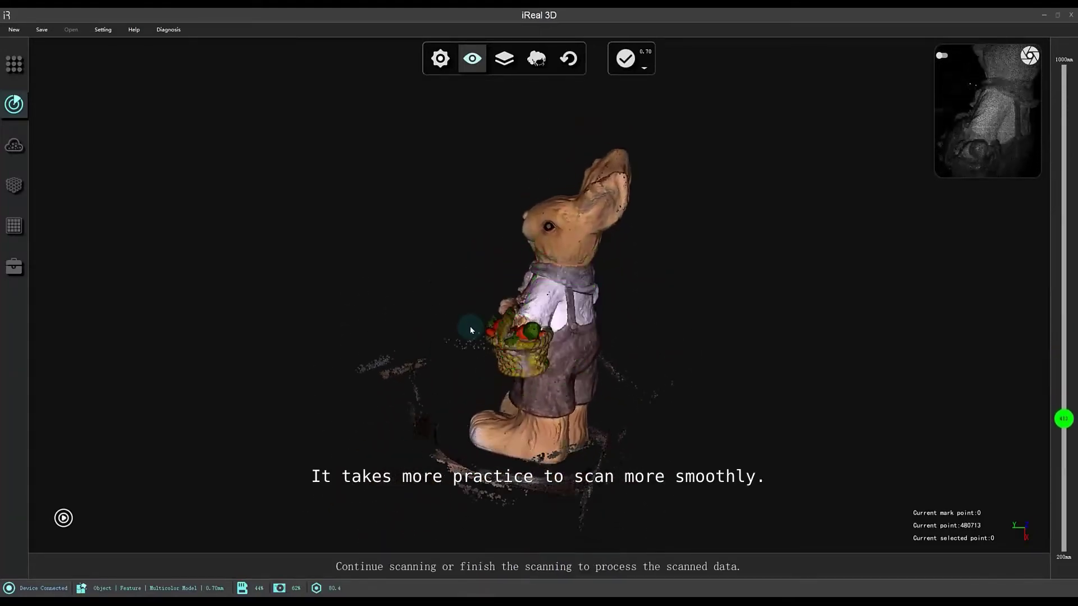
left_click_drag(557, 281, 521, 298)
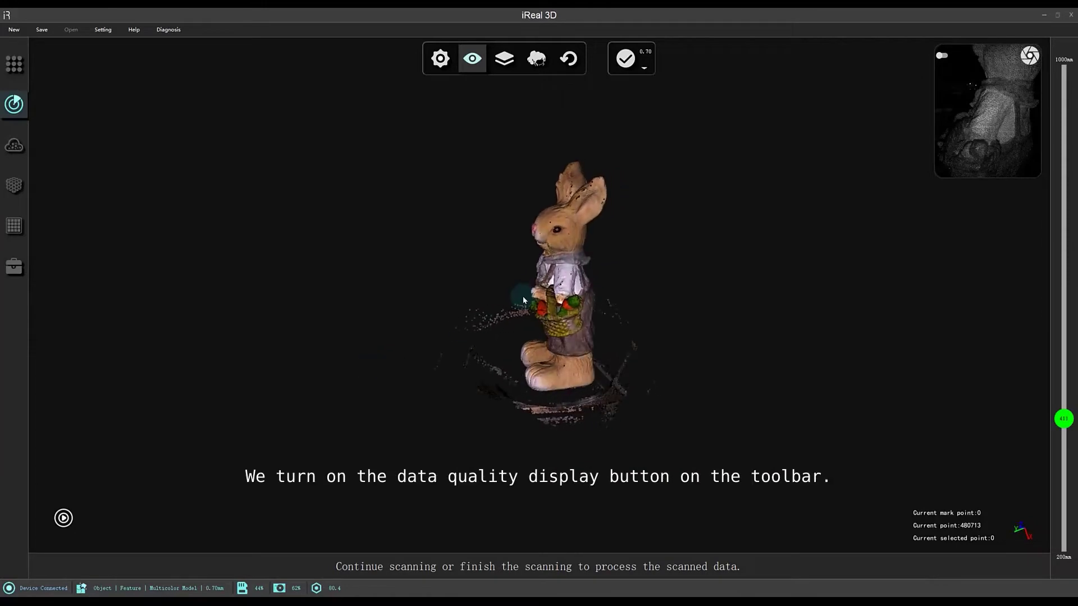
left_click(497, 63)
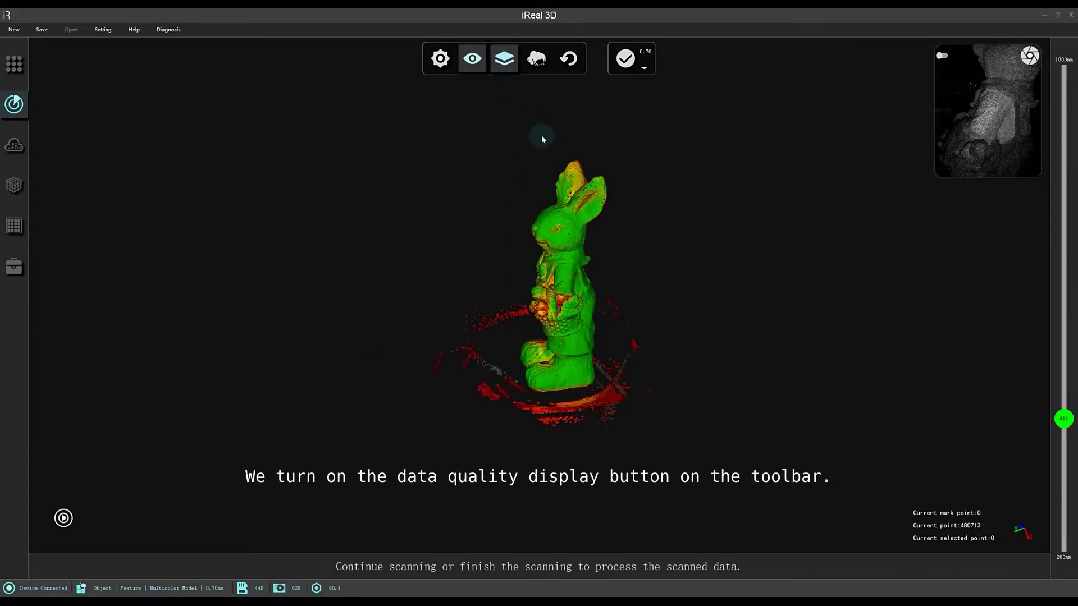
scroll(569, 314, "up", 4)
left_click_drag(604, 344, 842, 332)
left_click_drag(472, 370, 620, 170)
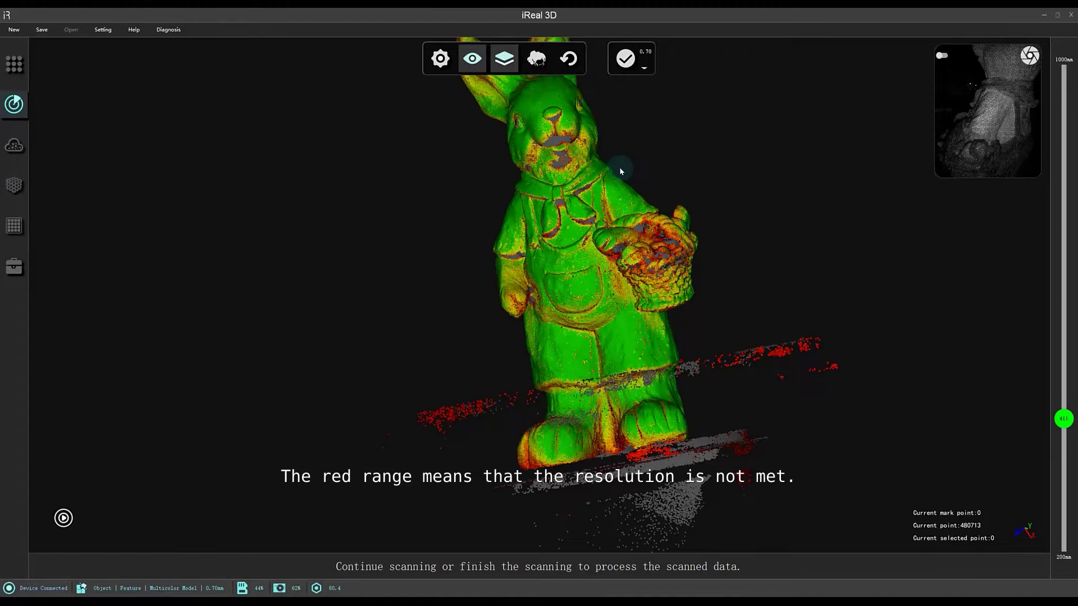
Resume scanning to capture the low-quality areas of the rabbit figurine and pause the scan.
key("space")
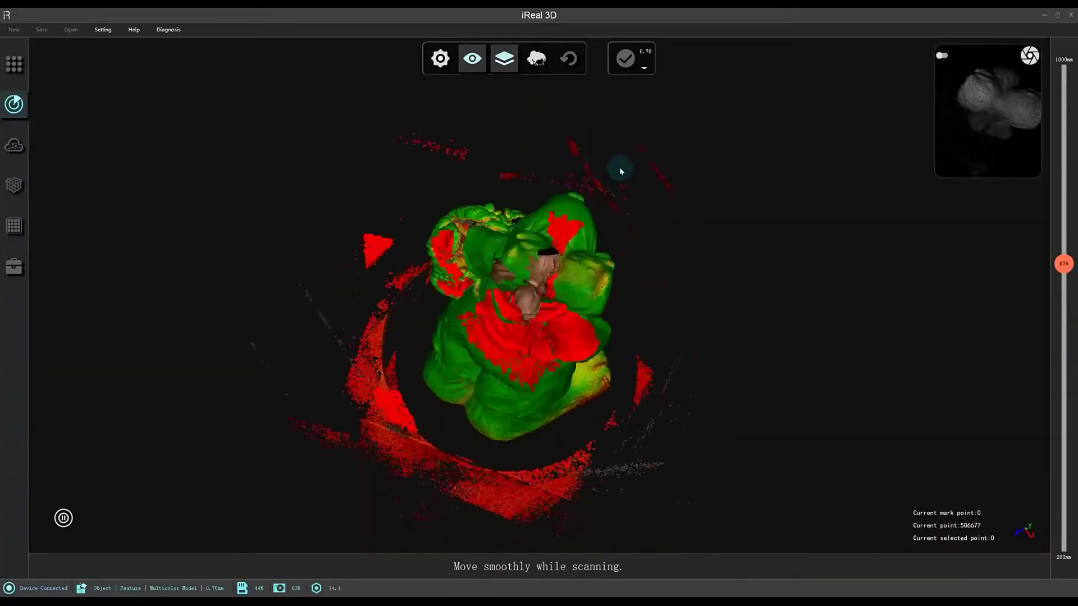
key("space")
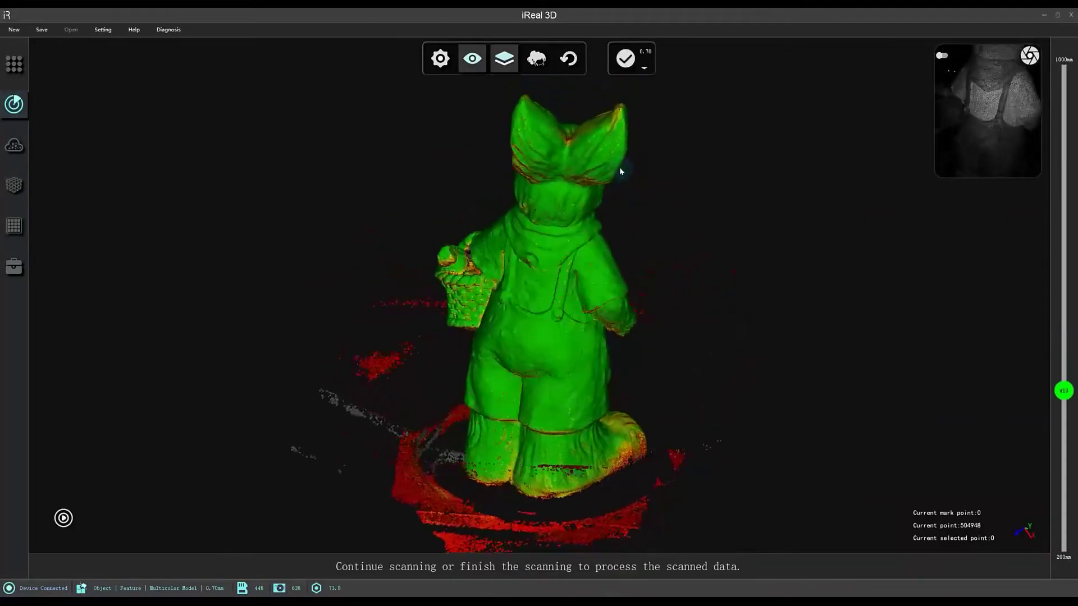
Turn off the data quality display and check the rabbit's black eye for incompletely scanned spots.
left_click(499, 63)
left_click_drag(614, 260, 724, 370)
scroll(547, 178, "up", 4)
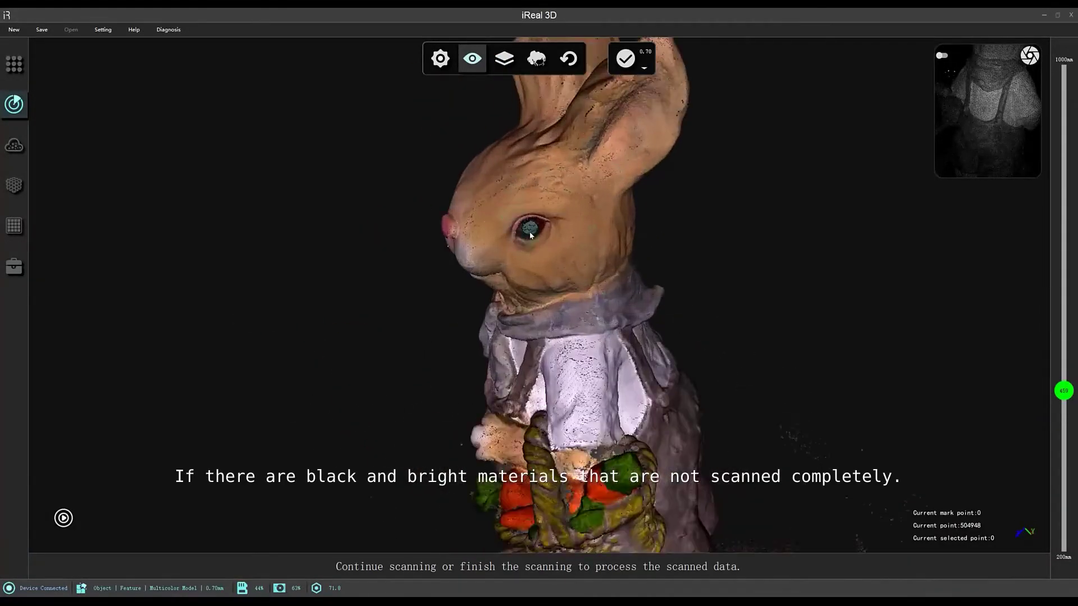
scroll(530, 232, "up", 3)
left_click_drag(545, 204, 549, 144)
scroll(549, 141, "down", 6)
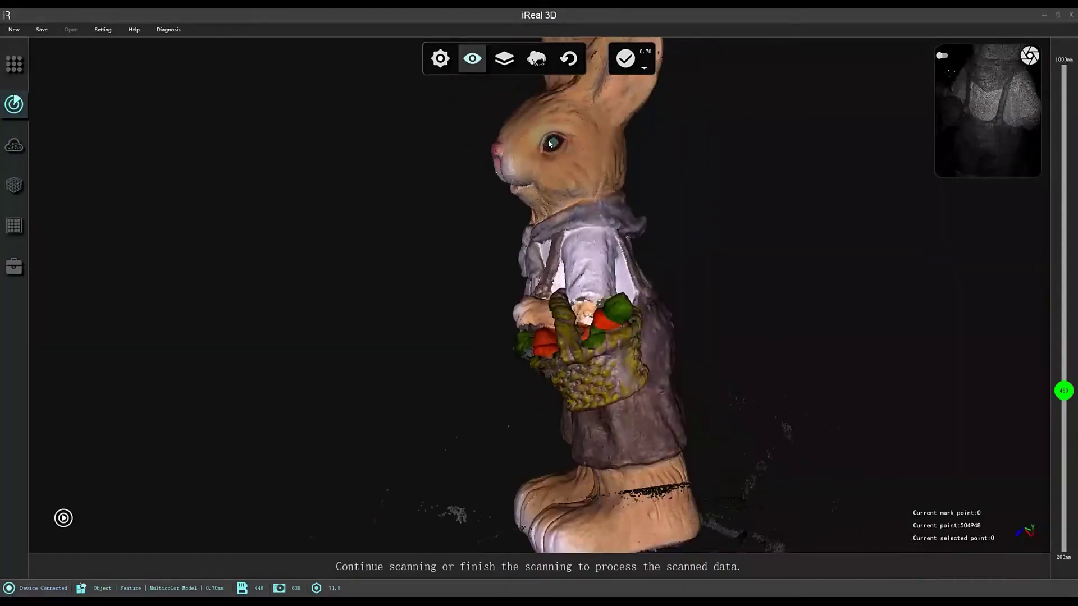
scroll(551, 144, "up", 1)
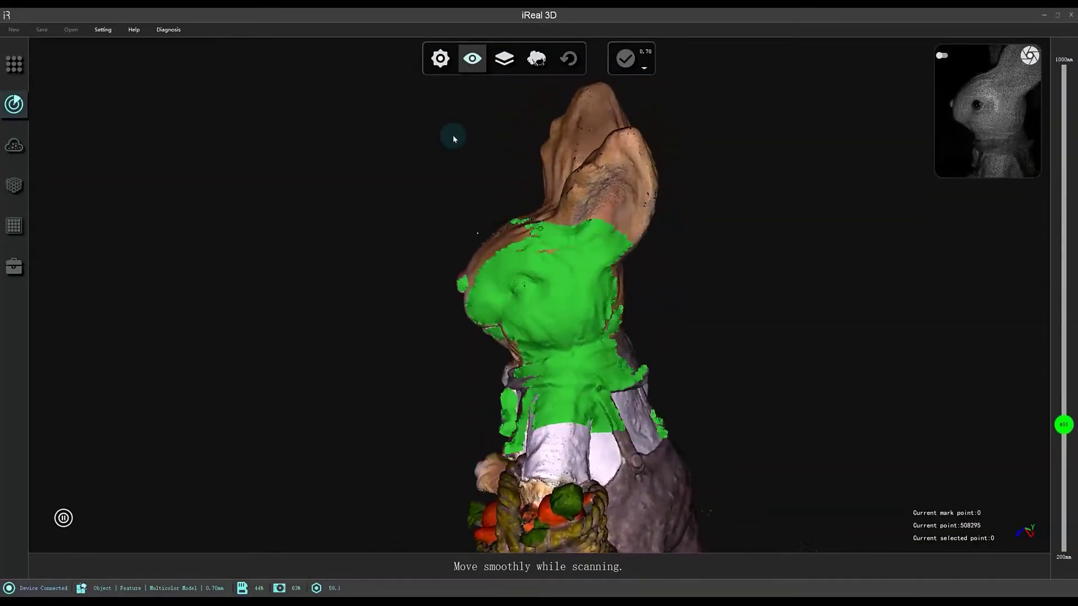
Pause the scan of the rabbit's head and hide the texture of the scanned model.
key("space")
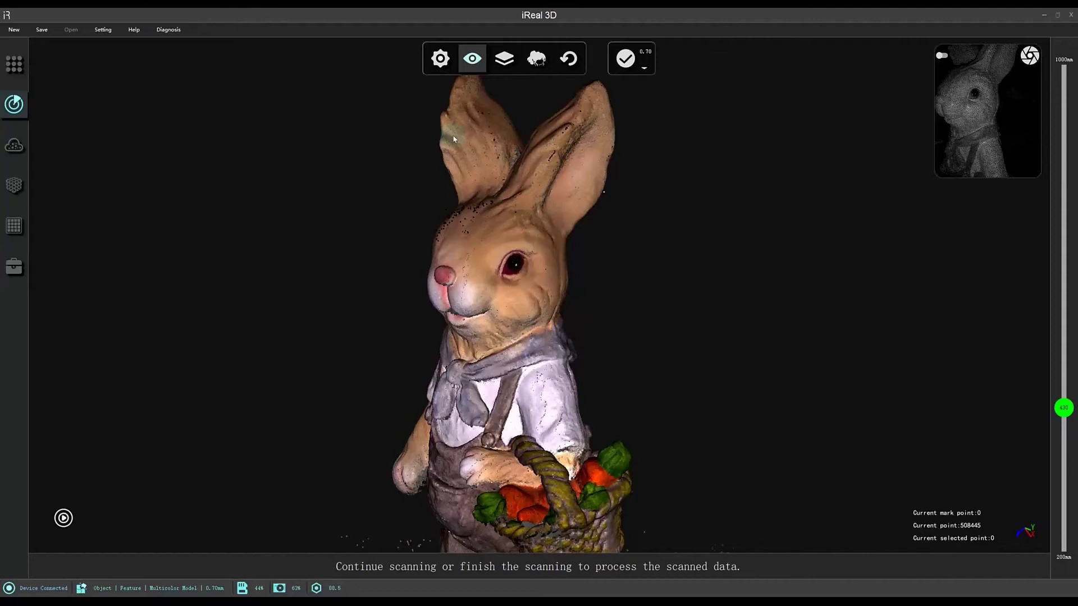
scroll(592, 198, "down", 3)
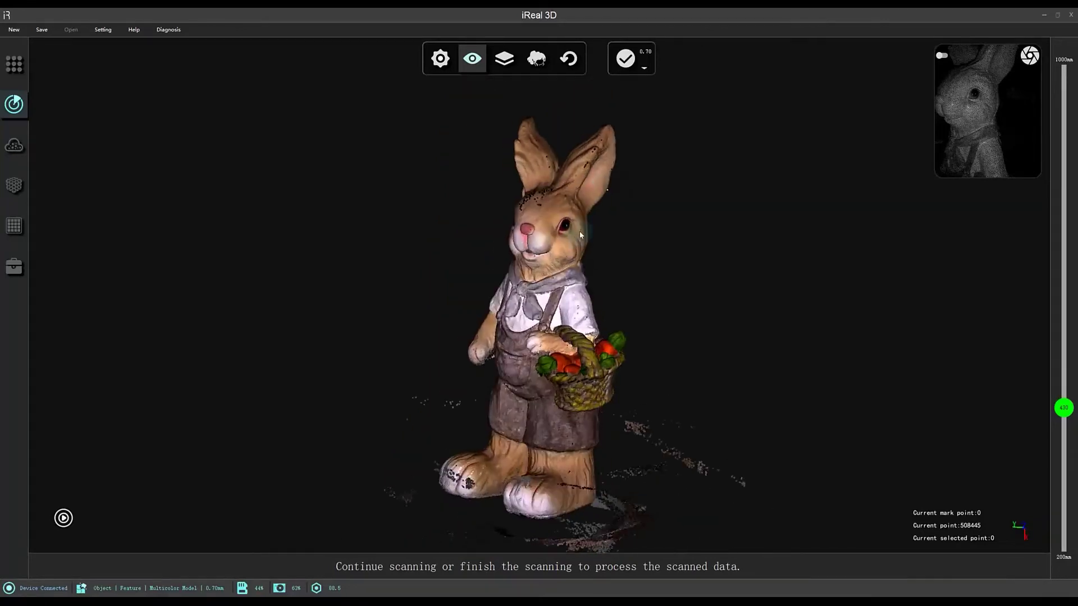
right_click(654, 191)
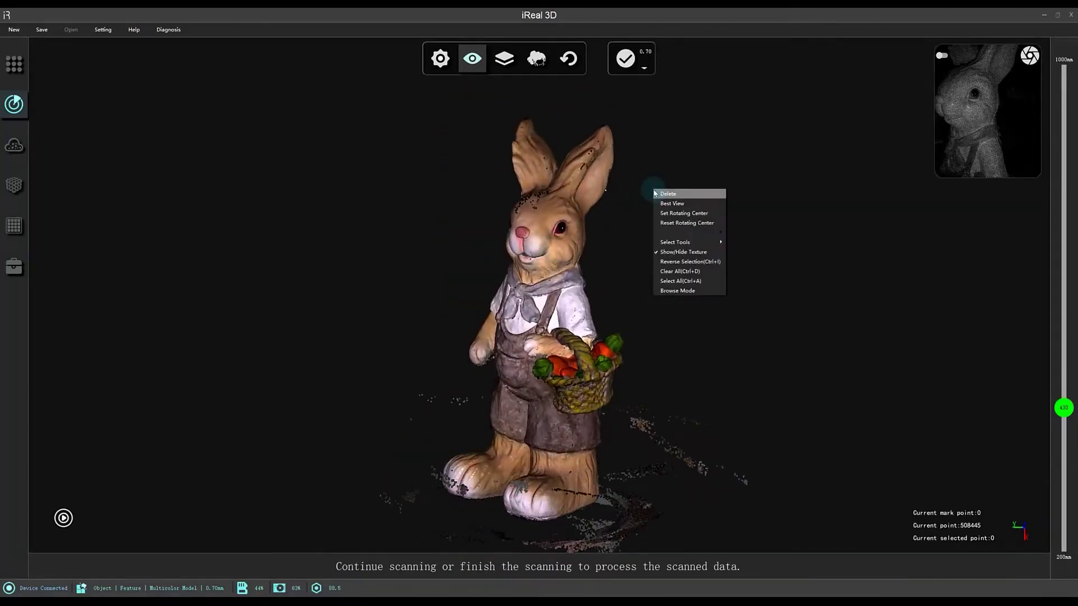
left_click(677, 252)
left_click_drag(644, 252, 532, 205)
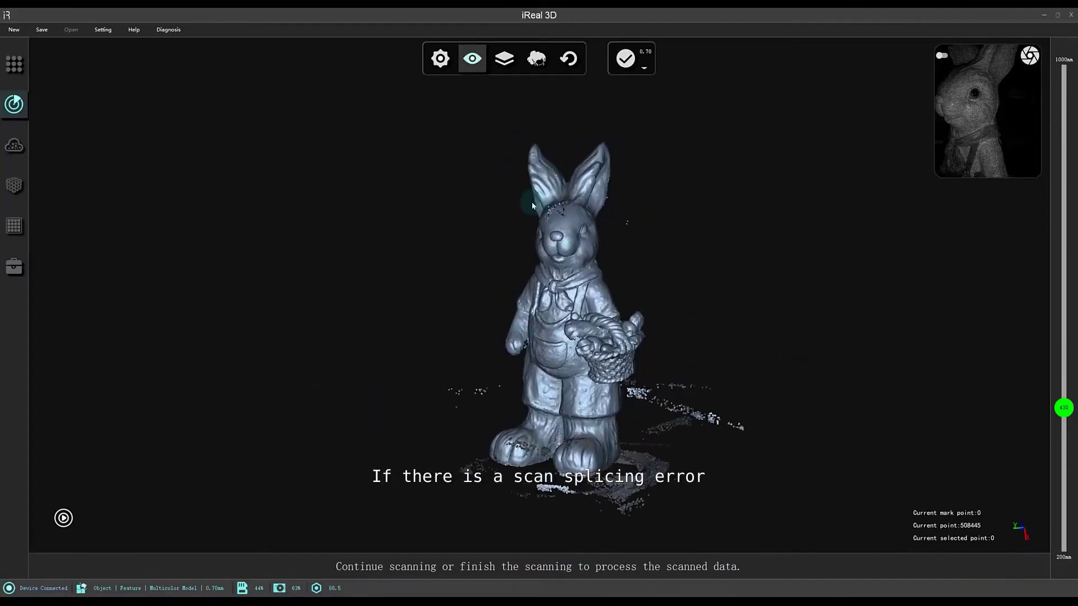
Select the most recently scanned data back to frame 1668 with the undo tool and delete it.
scroll(581, 256, "up", 3)
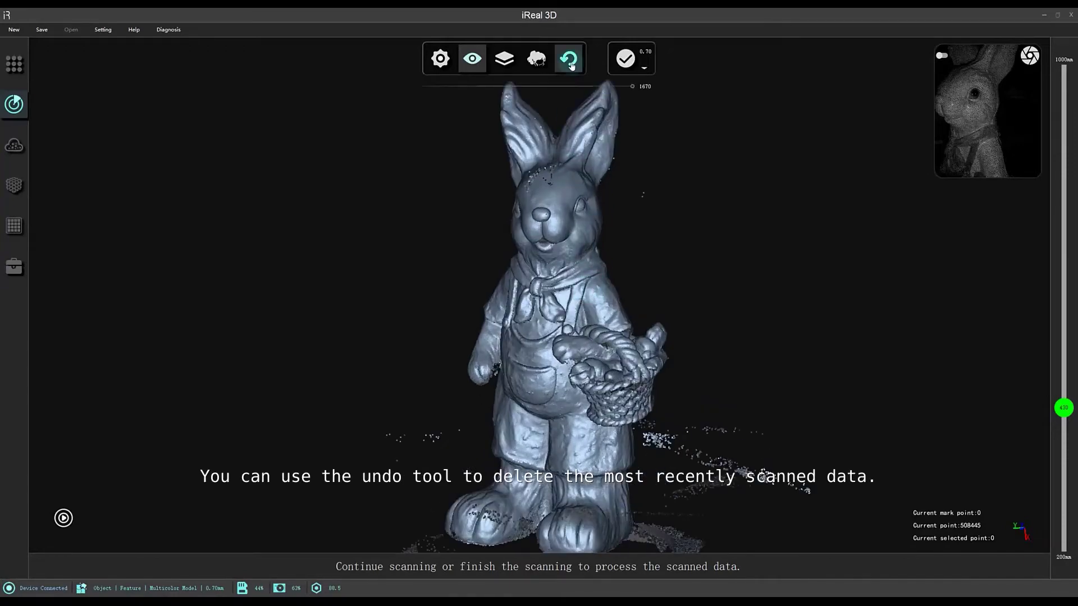
left_click_drag(634, 89, 626, 91)
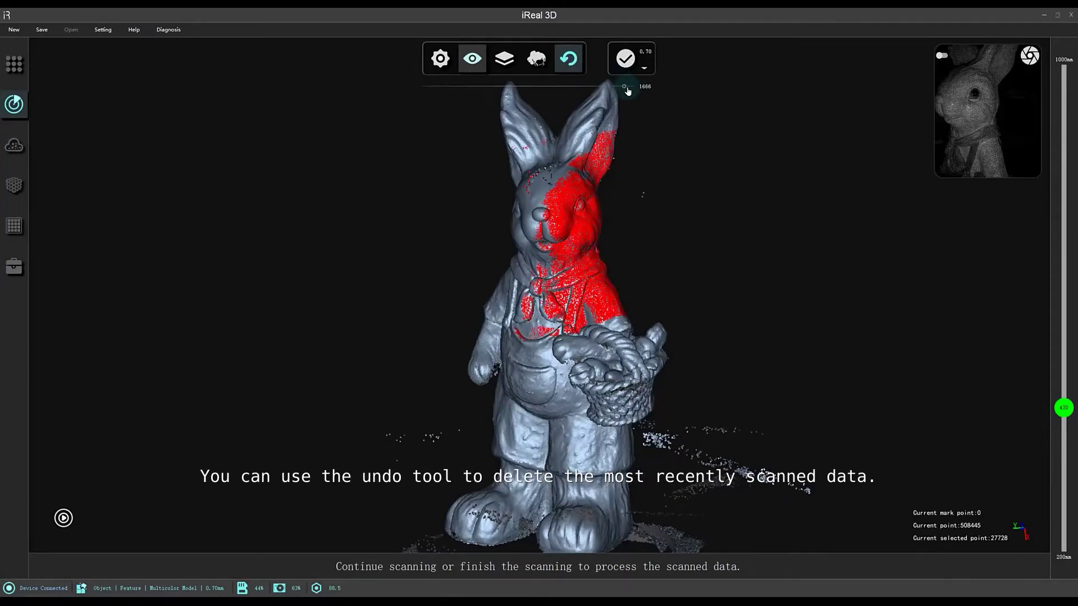
right_click(650, 141)
left_click(661, 147)
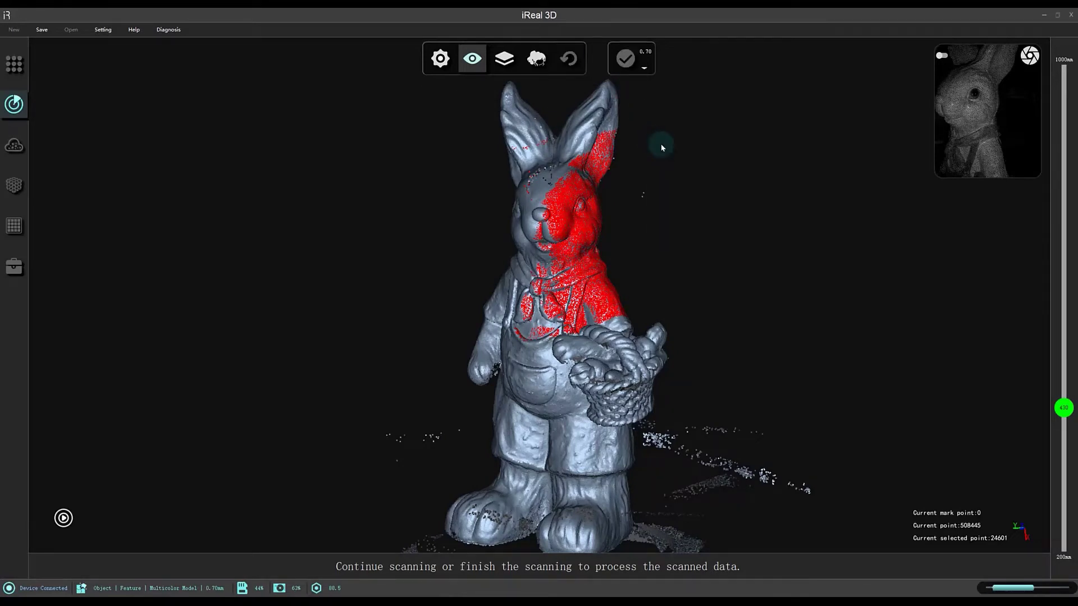
left_click_drag(582, 319, 593, 278)
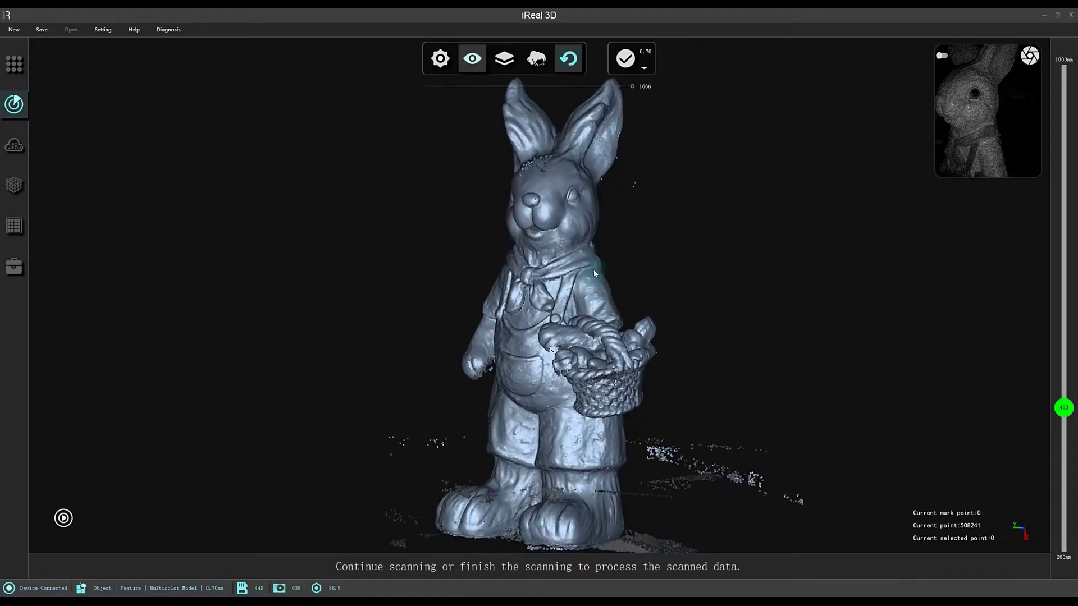
Turn on the data quality display and check the rabbit's coverage at a resolution of 1 mm.
left_click(514, 62)
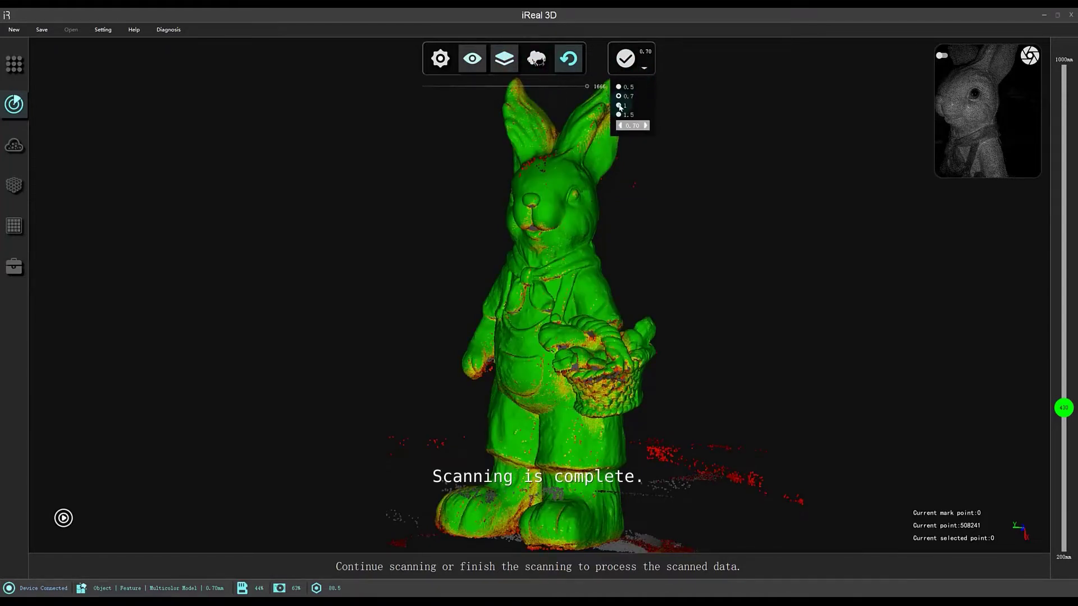
left_click(619, 106)
left_click_drag(581, 188, 582, 254)
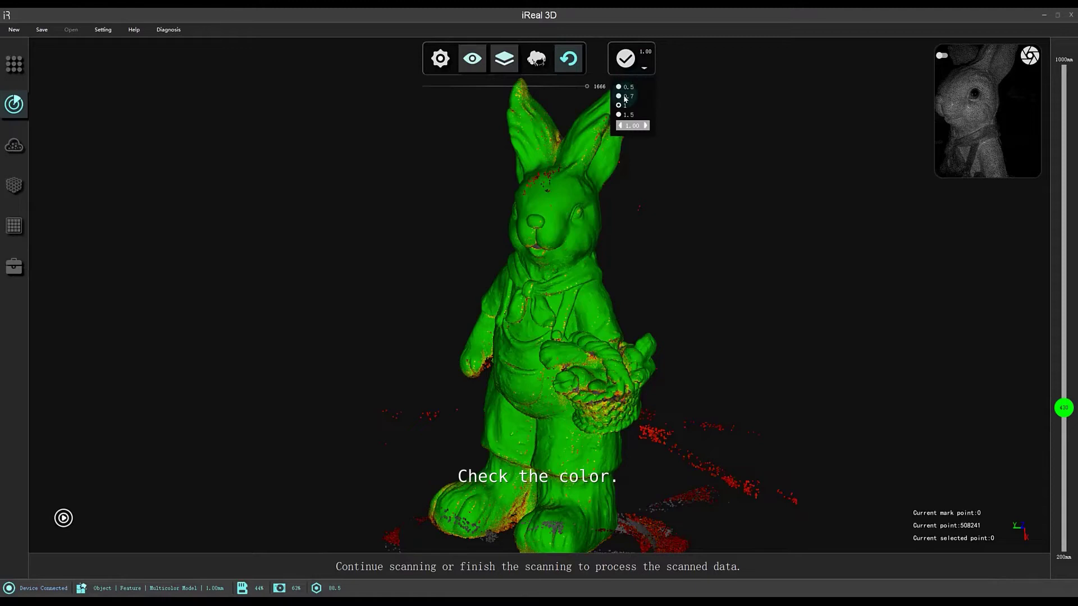
Set the resolution to 0.7 mm and finish the scan to process the point cloud.
left_click(623, 96)
left_click_drag(574, 241, 562, 260)
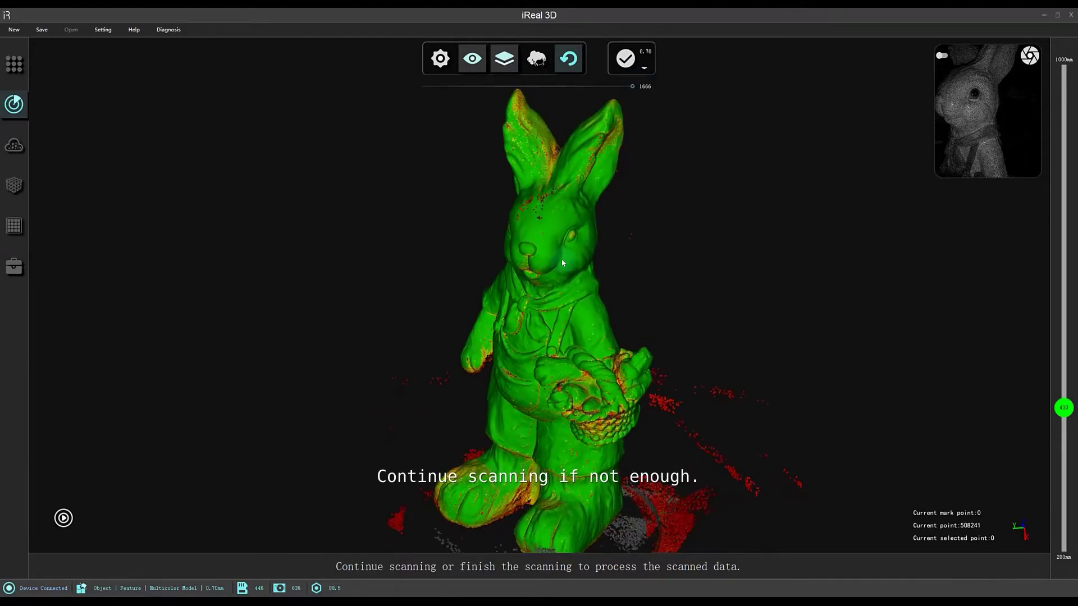
left_click(623, 62)
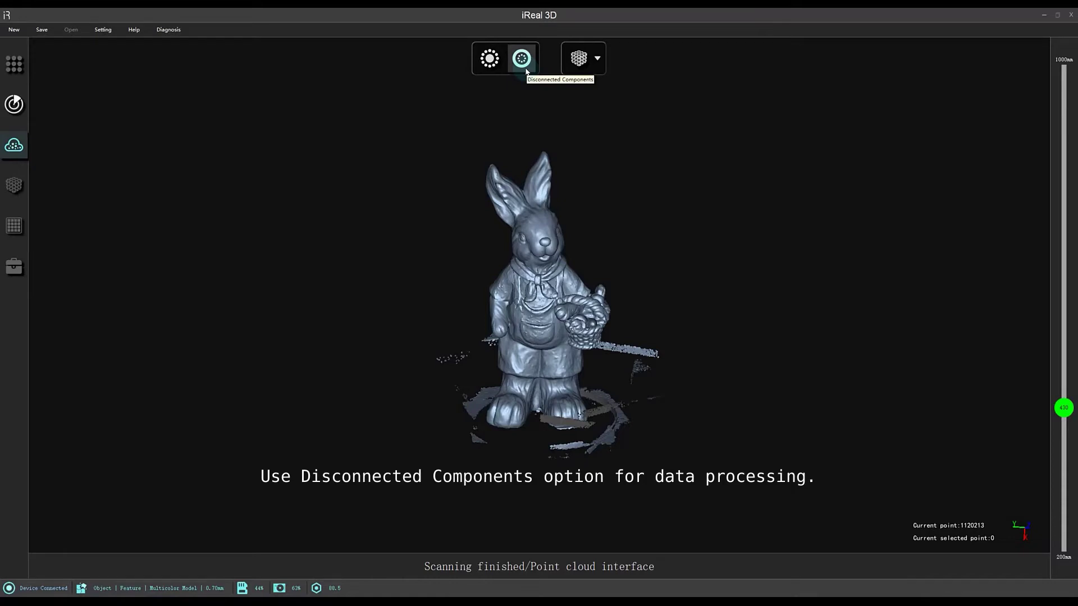
Select the stray points around the rabbit with Disconnected Components and delete them.
left_click(524, 67)
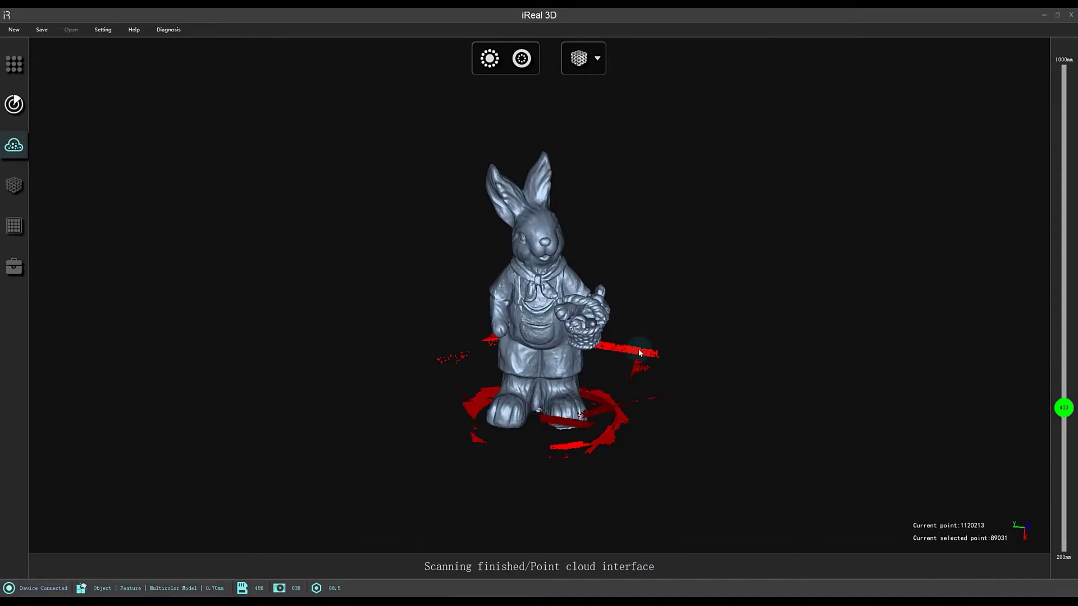
left_click_drag(639, 349, 280, 353)
right_click(621, 280)
left_click(627, 282)
scroll(575, 203, "up", 5)
scroll(584, 201, "down", 2)
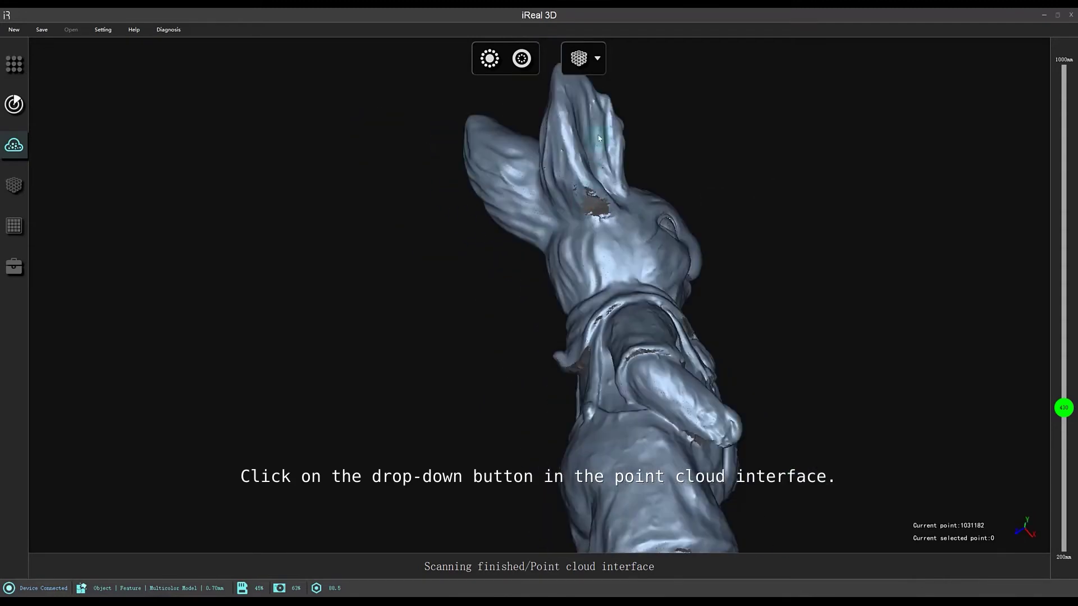
Set the meshing hole mode to Not Close Holes with Mesh Optimization enabled.
left_click(598, 59)
left_click(599, 60)
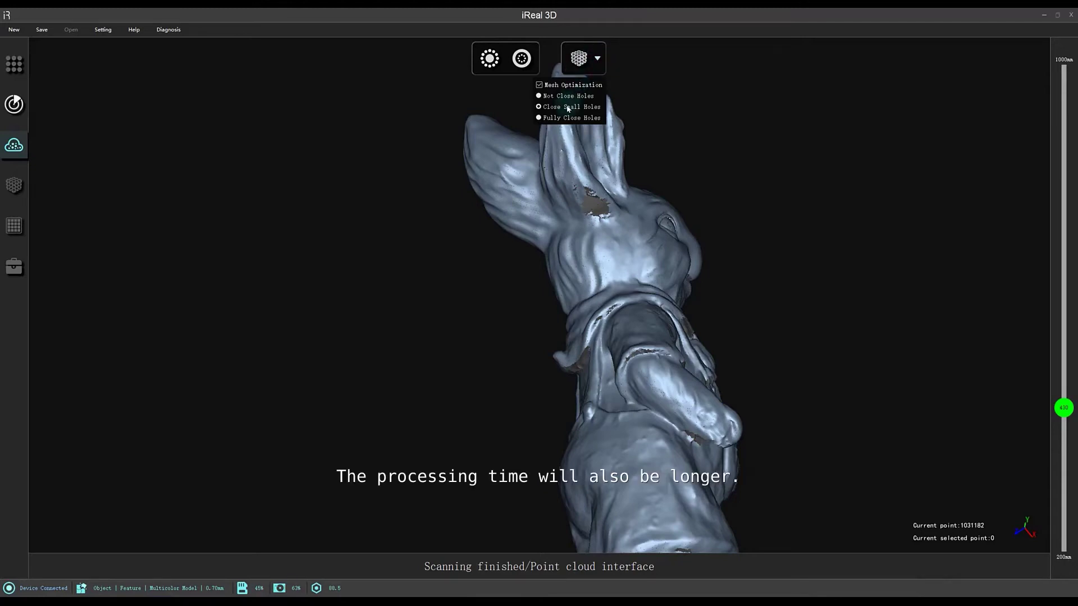
left_click(539, 97)
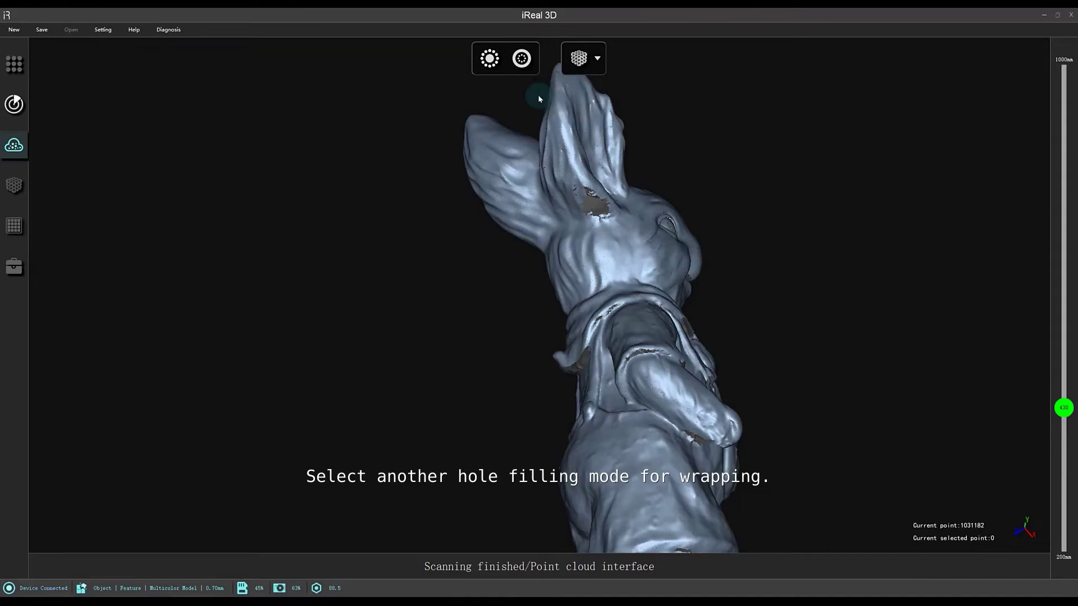
Set the hole mode to Close Small Holes and generate the rabbit's mesh from the point cloud.
left_click(598, 63)
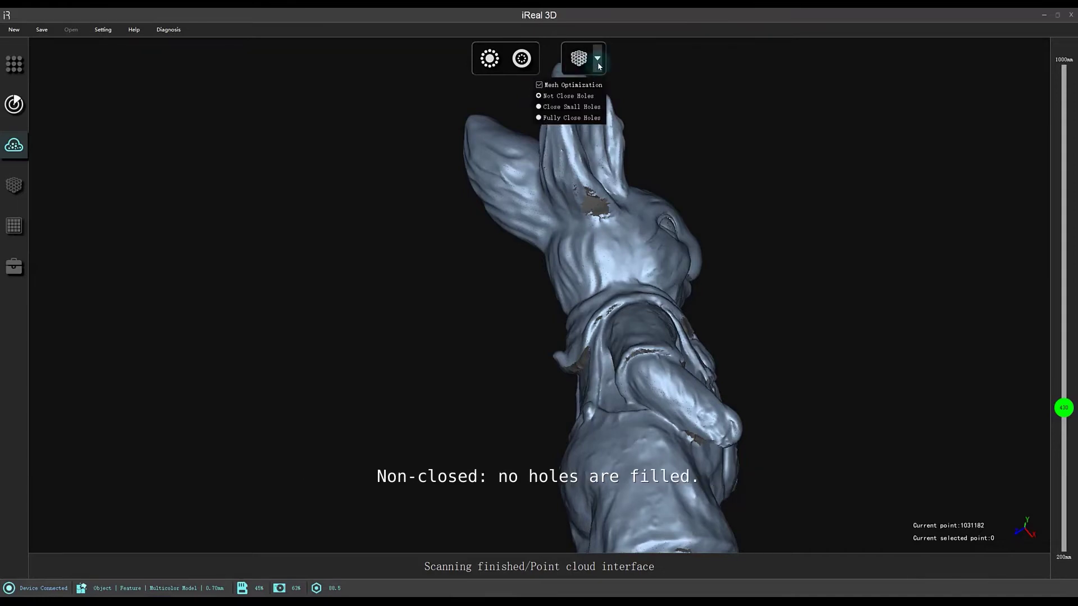
left_click(538, 108)
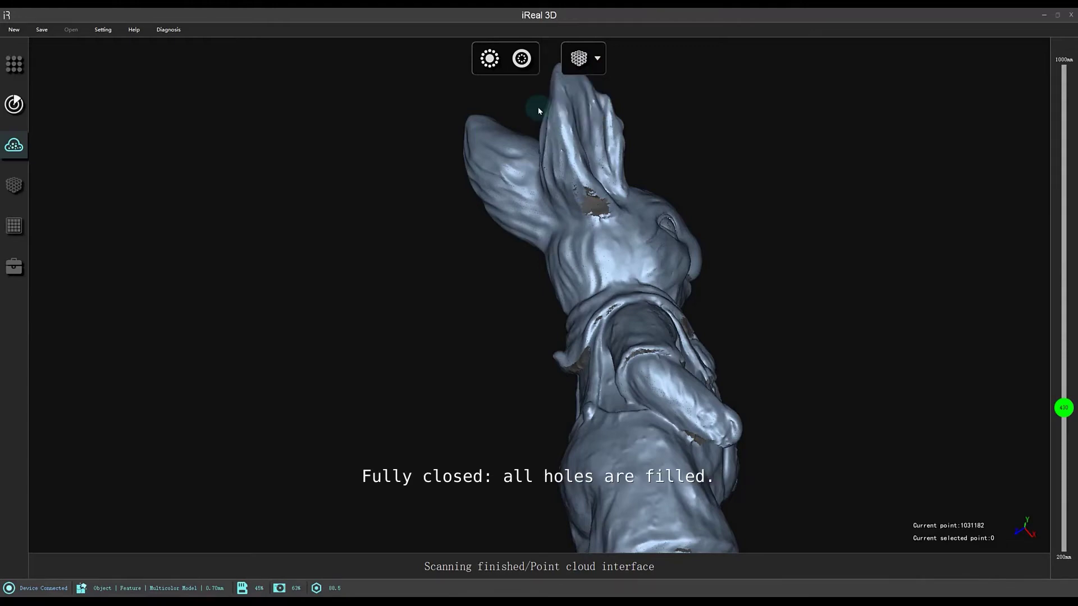
left_click(579, 58)
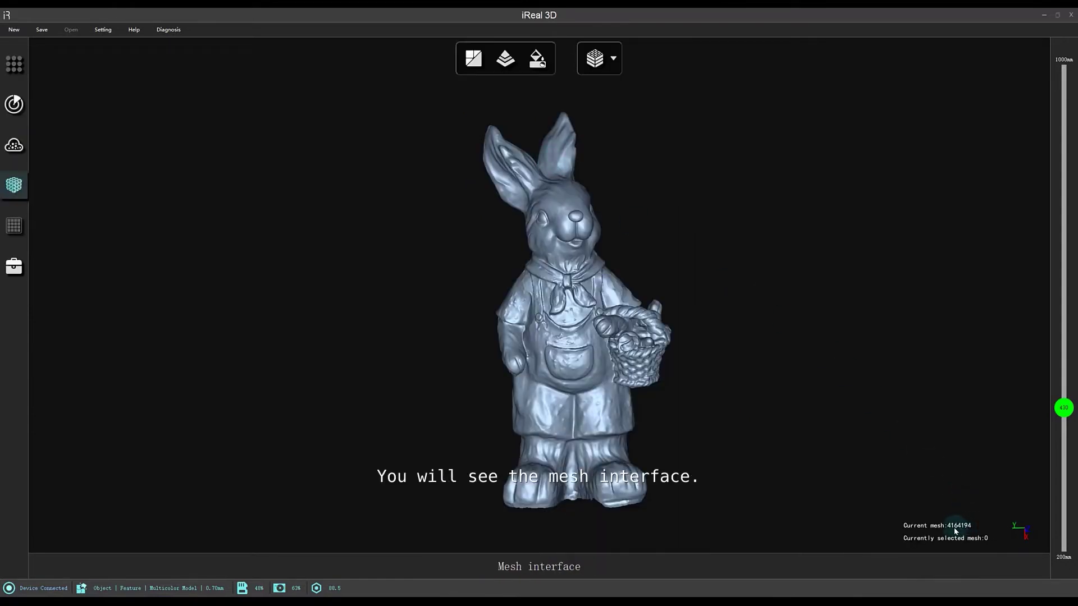
Reduce the number of mesh faces with Mesh Simplify (60%).
left_click(477, 63)
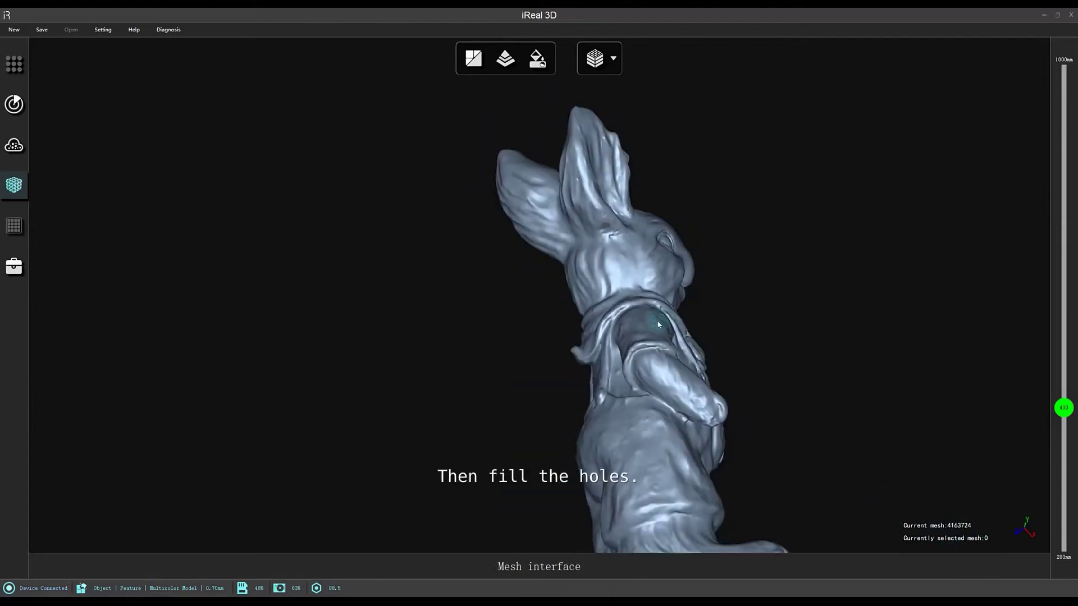
Fill the small hole at the base of the rabbit's ear with manual hole filling.
left_click_drag(657, 320, 676, 225)
scroll(709, 262, "up", 6)
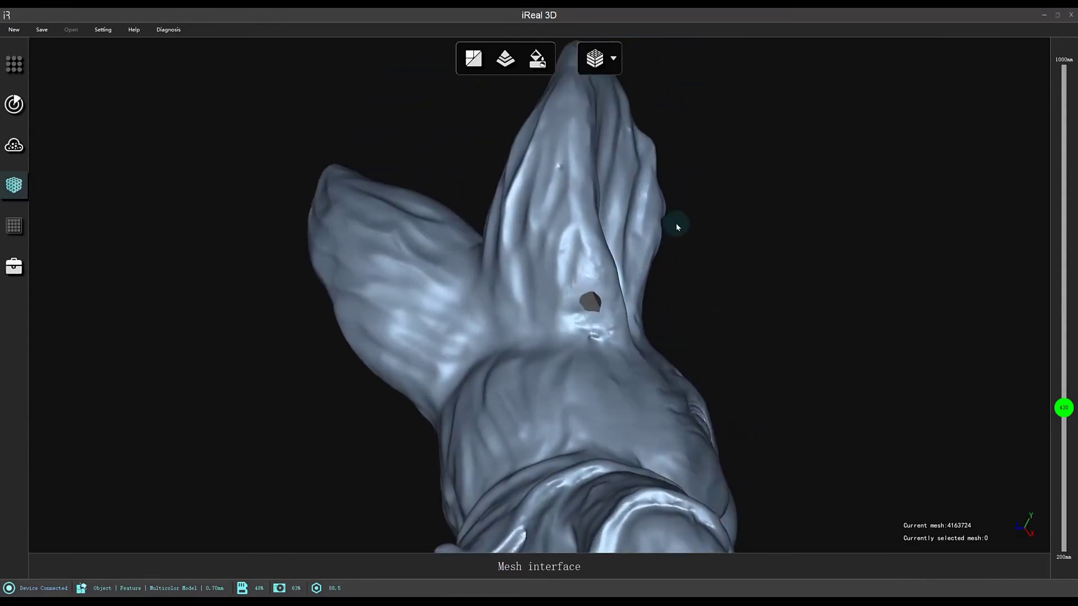
scroll(603, 211, "down", 3)
scroll(603, 212, "down", 2)
left_click(537, 59)
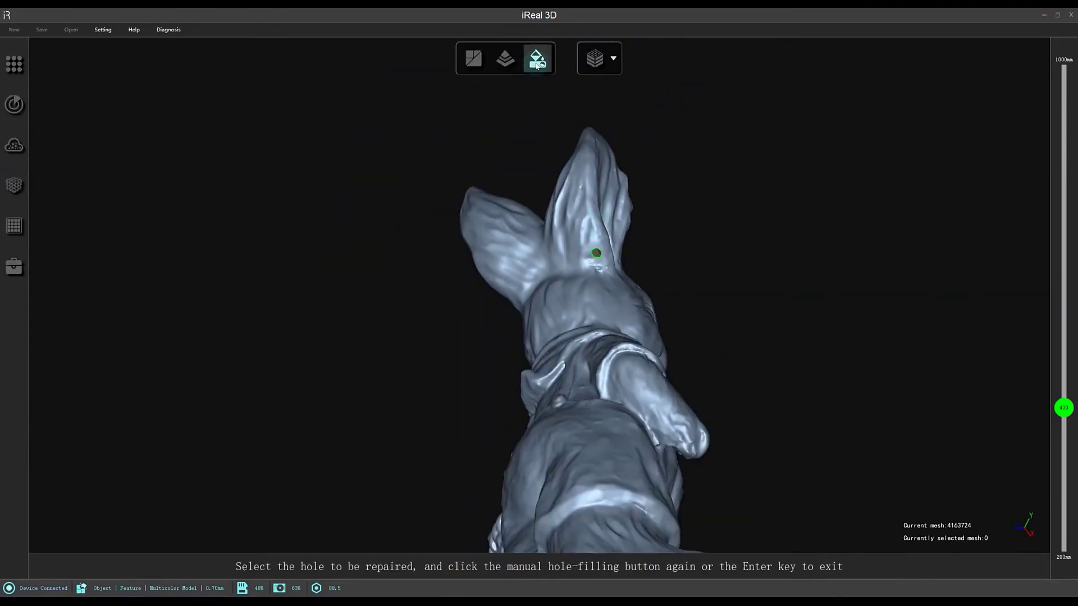
left_click(596, 251)
left_click(537, 58)
Fill the small hole on the underside of the rabbit's basket with manual hole filling.
left_click_drag(804, 339, 599, 227)
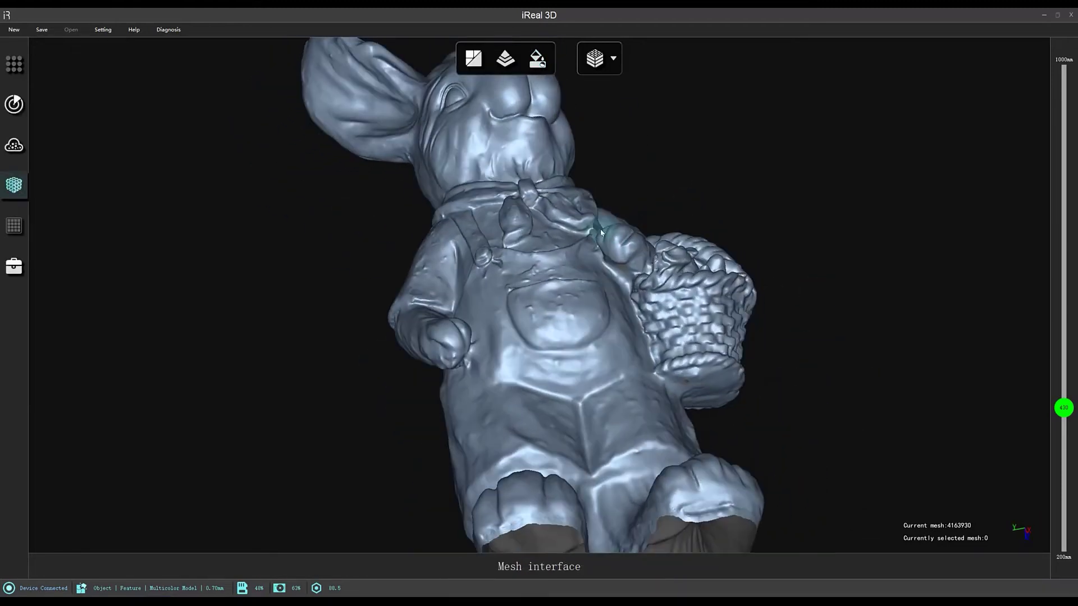
left_click(537, 58)
left_click_drag(686, 383, 569, 201)
scroll(569, 201, "down", 5)
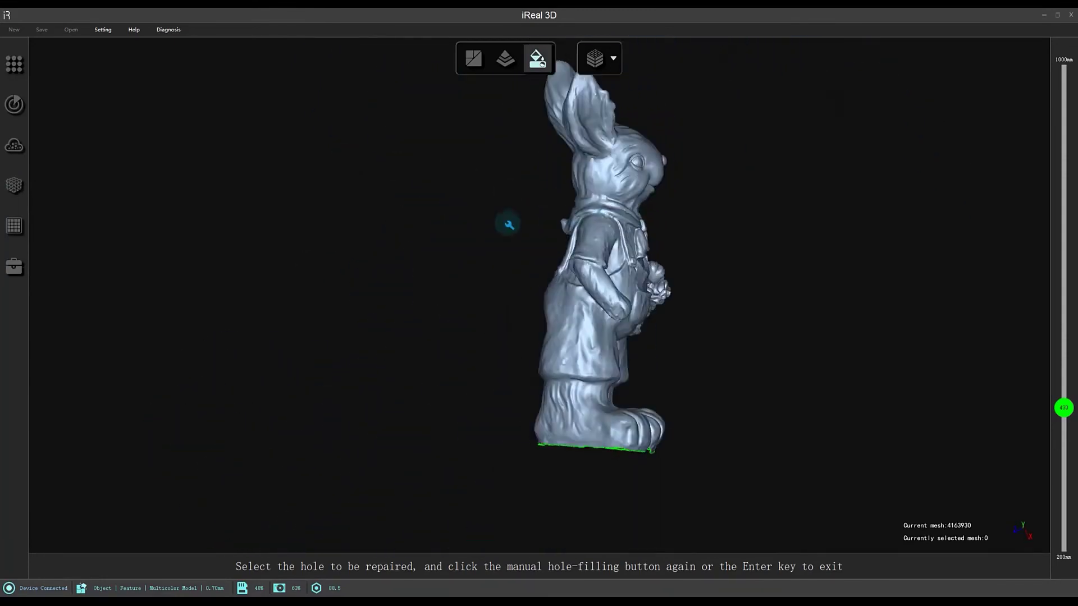
left_click_drag(505, 224, 548, 66)
left_click(544, 63)
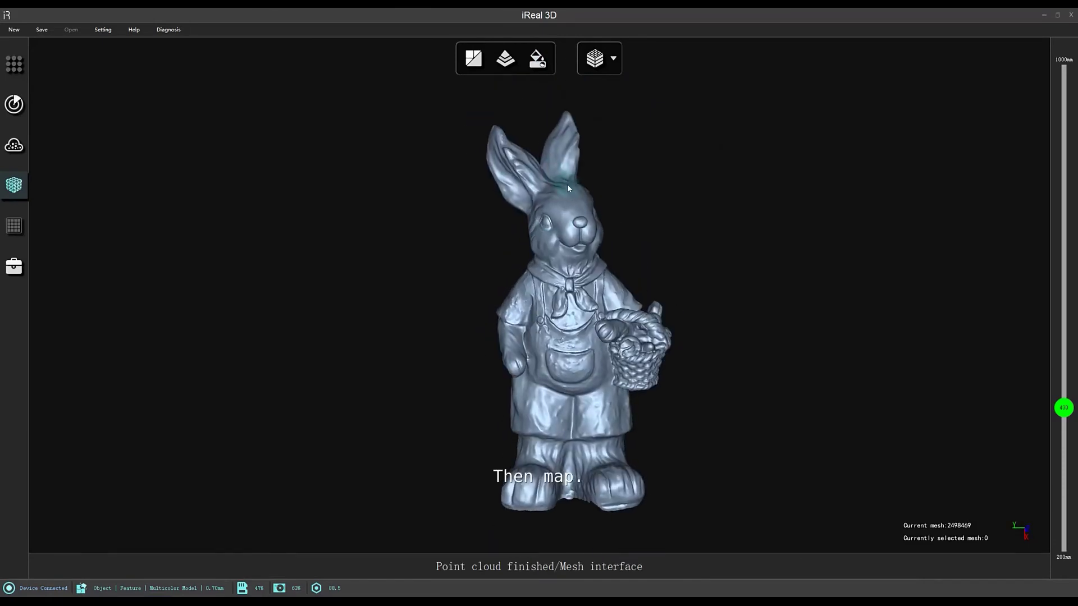
Enable Texture Smooth and generate the color texture mapping on the rabbit mesh.
mouse_move(568, 184)
left_mouse_down()
mouse_move(579, 195)
mouse_move(572, 190)
left_mouse_up()
left_click(615, 62)
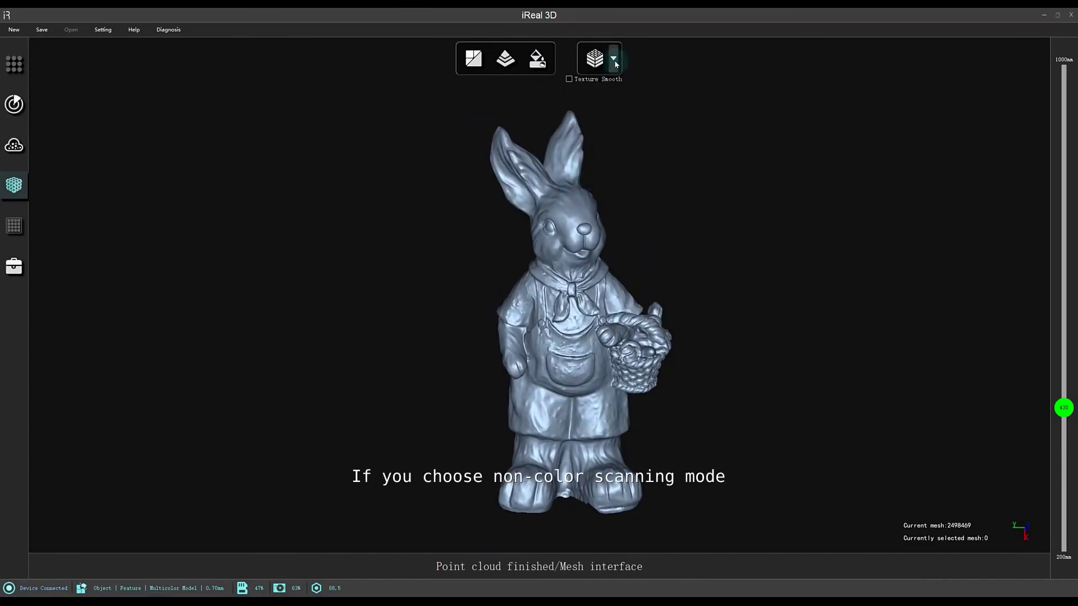
left_click(572, 82)
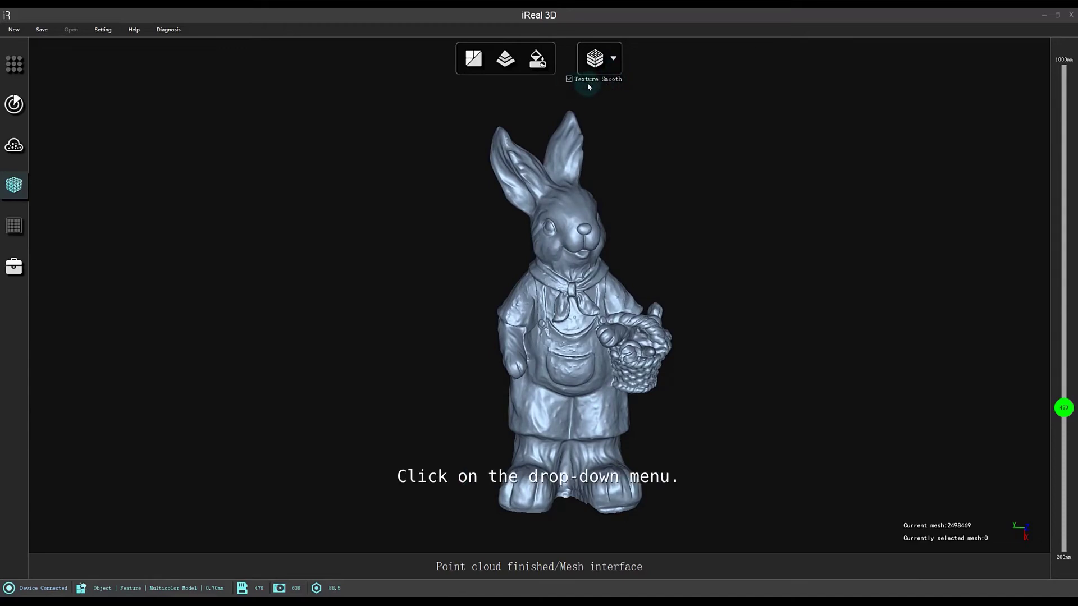
left_click(595, 62)
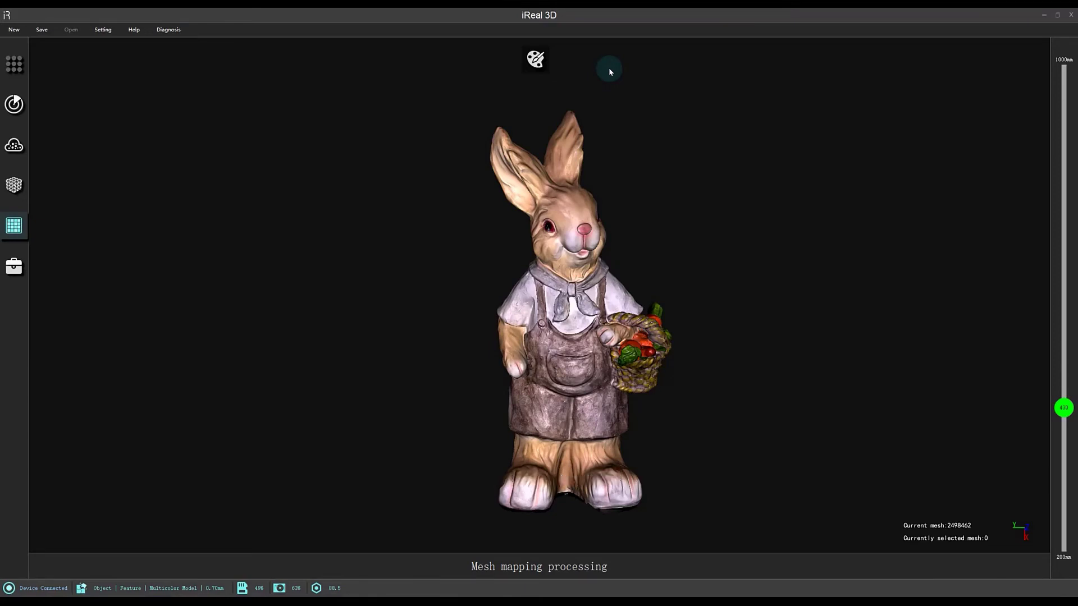
Adjust the texture colors to hue 5, saturation 30, luminance 6 and ambient 14.
left_click(542, 61)
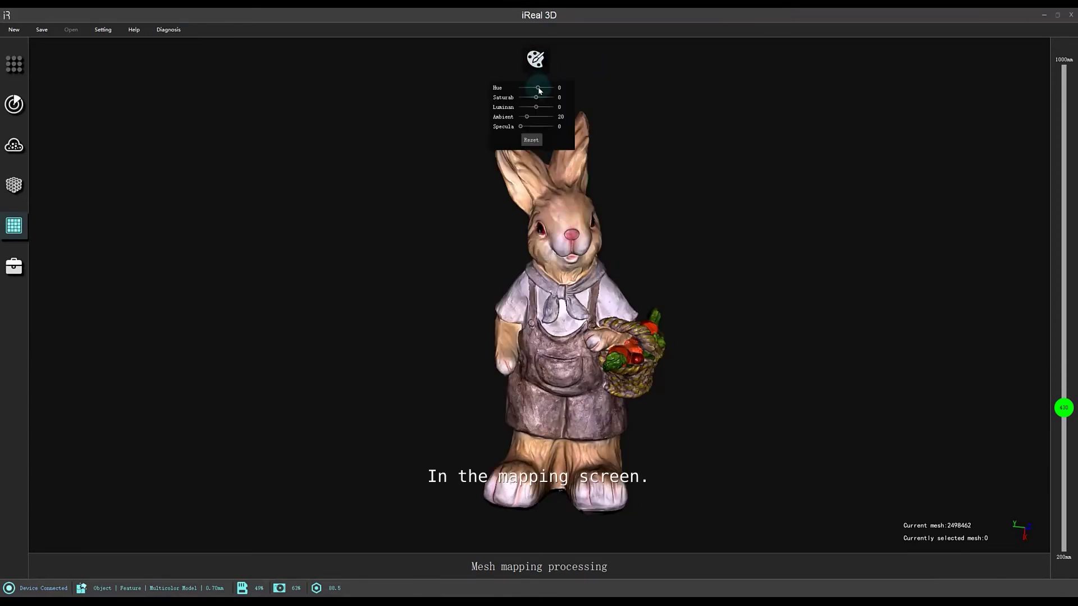
mouse_move(536, 88)
left_mouse_down()
mouse_move(558, 101)
mouse_move(517, 119)
mouse_move(527, 121)
left_mouse_up()
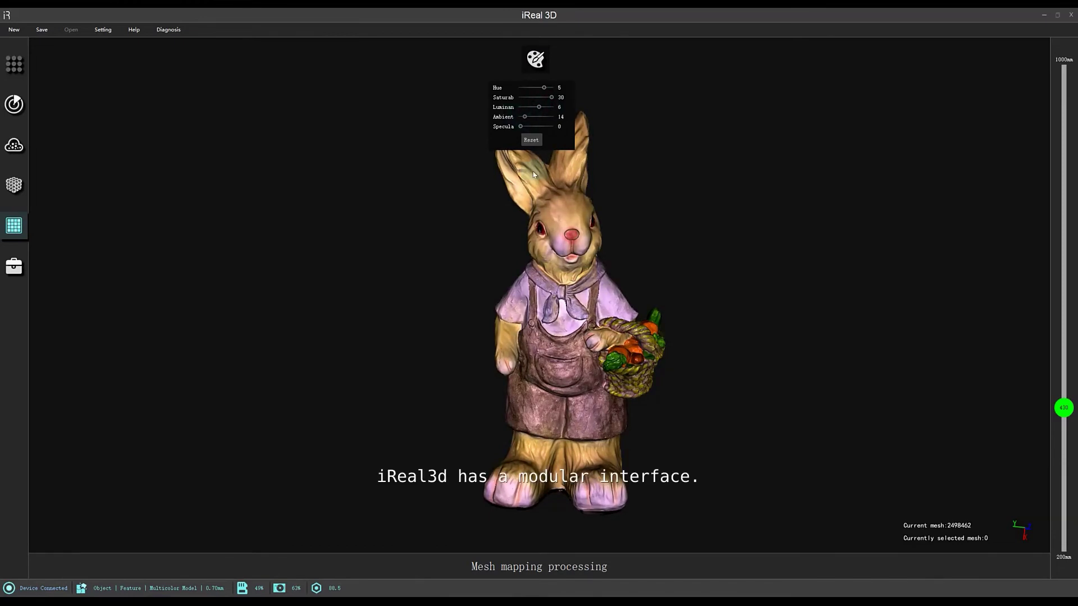
left_click(537, 61)
Save the textured rabbit model to the desktop as an OBJ mesh file named rb.
left_click_drag(540, 302, 777, 267)
left_click_drag(547, 340, 652, 345)
left_click_drag(560, 135, 484, 281)
left_click(49, 29)
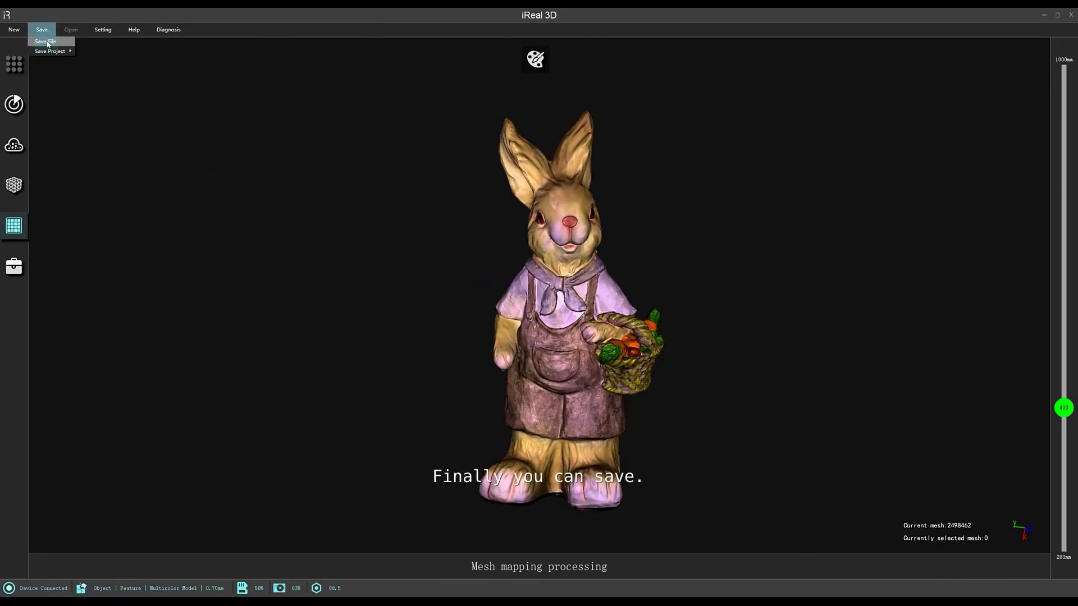
left_click(45, 42)
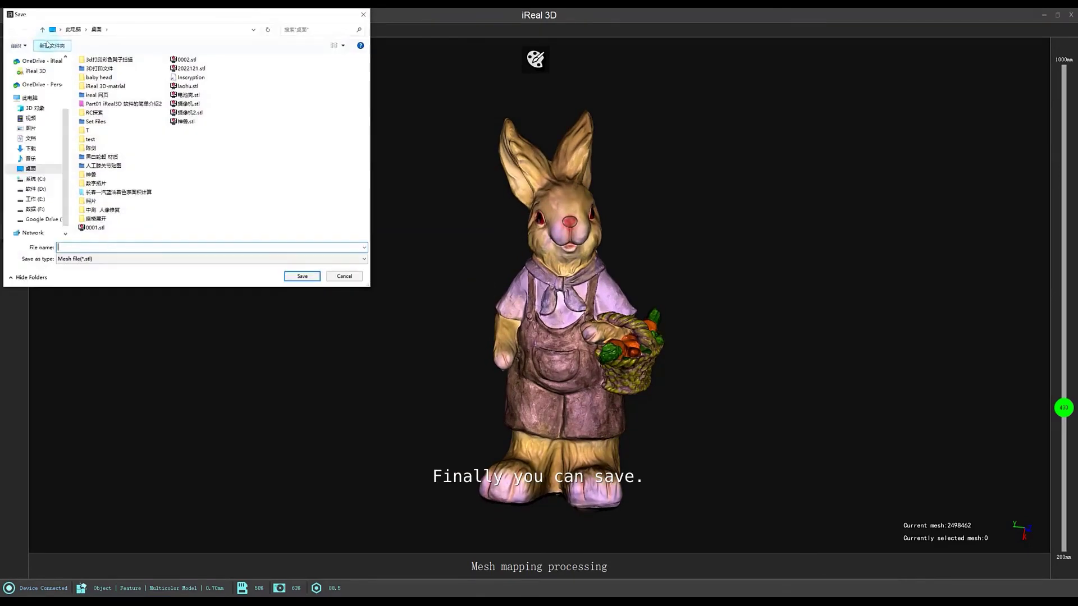
left_click(95, 249)
type("rb")
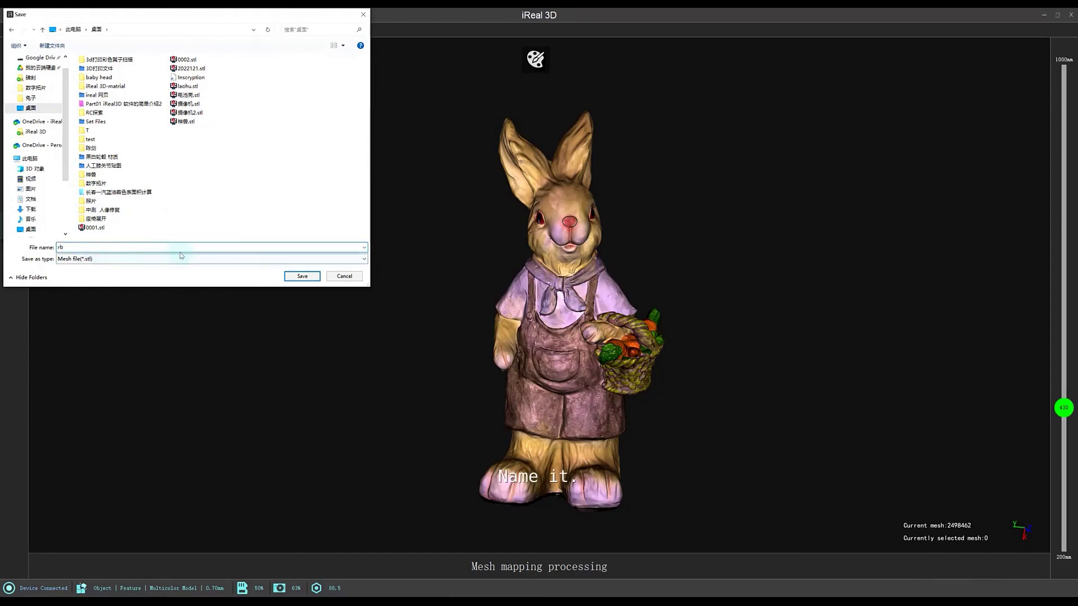
left_click(197, 257)
left_click(194, 275)
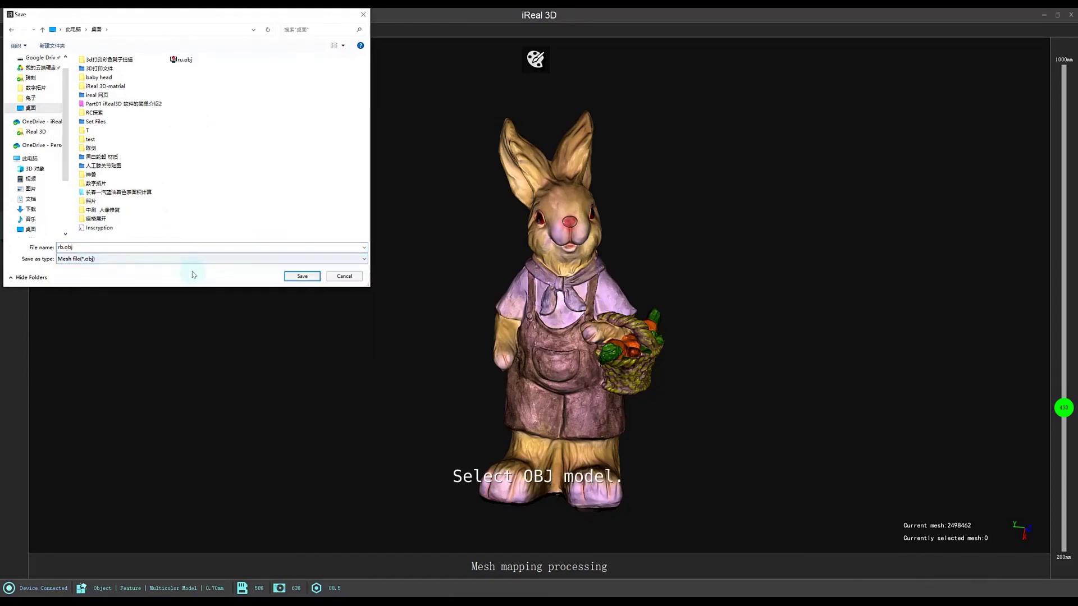
left_click(293, 277)
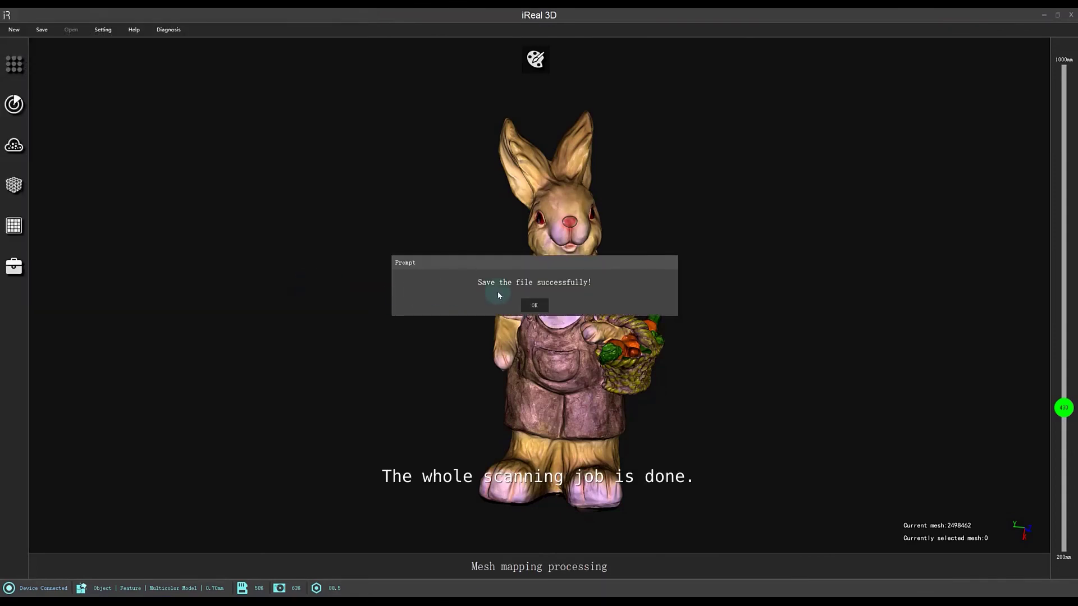
left_click(535, 305)
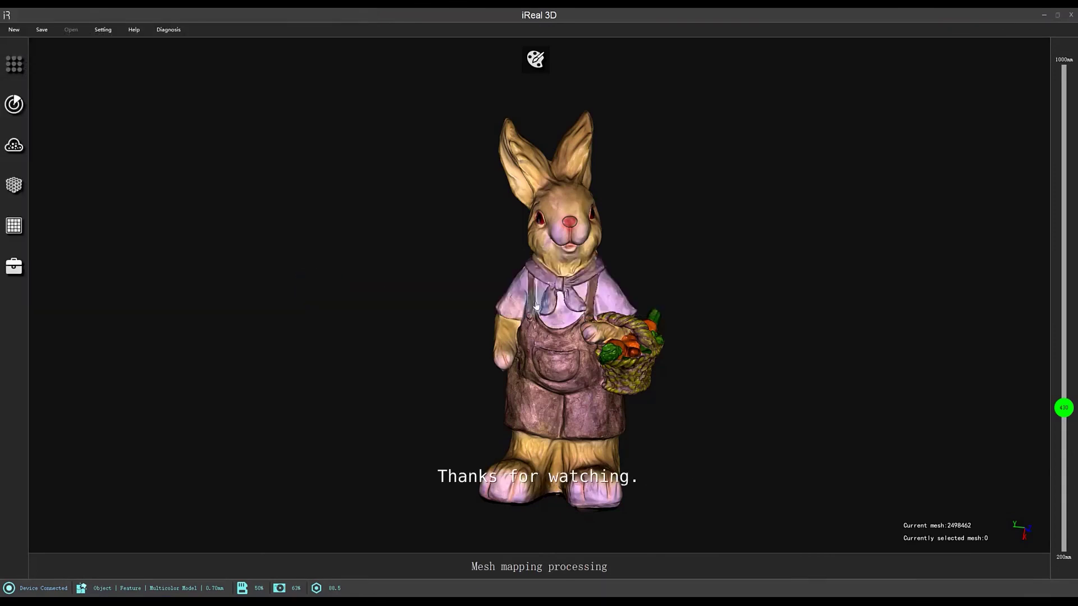